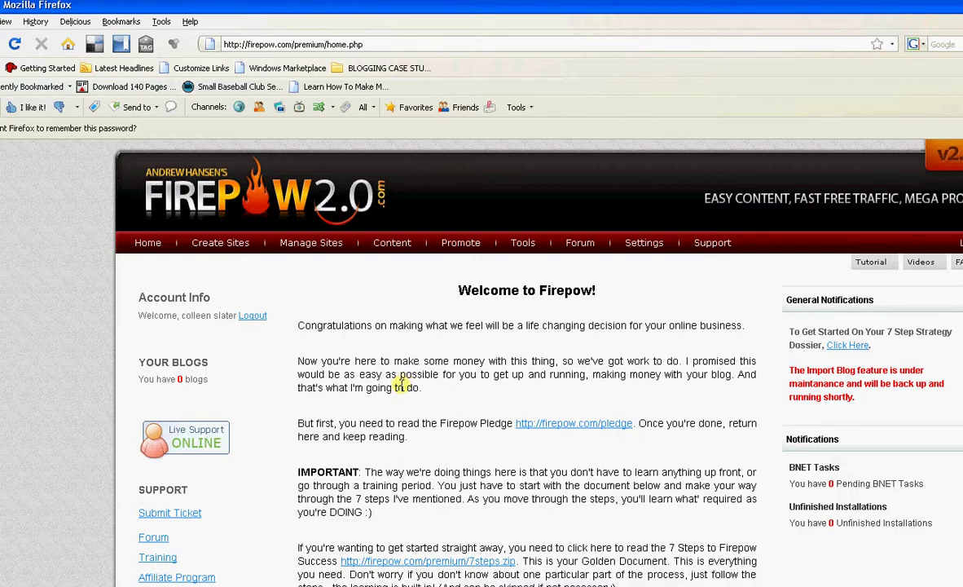
- Start a new blog site and fill Step One's FTP info with host ftp.bloginferno.com and folder /public_html/bloginferno.com/testblog/
click(239, 262)
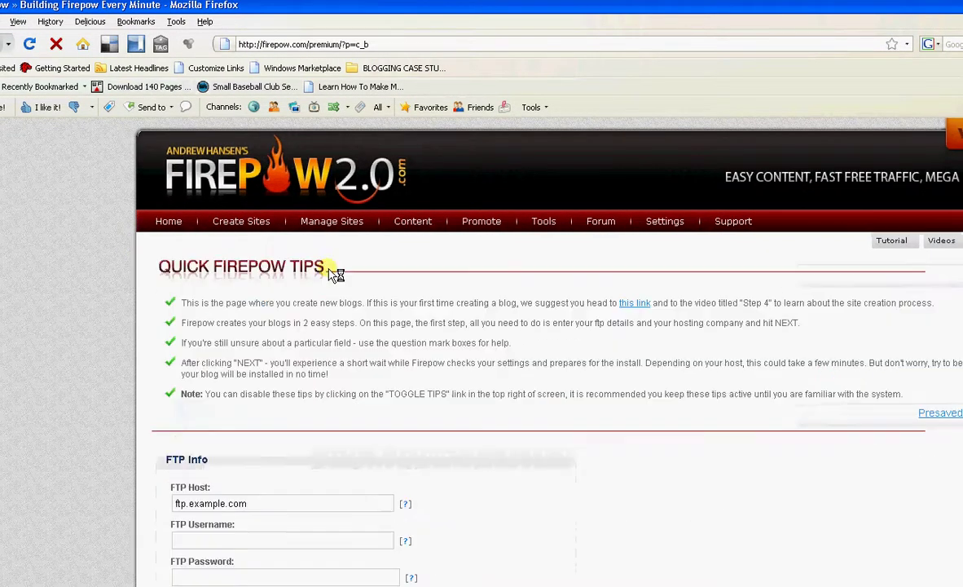
scroll(348, 550, down, 1)
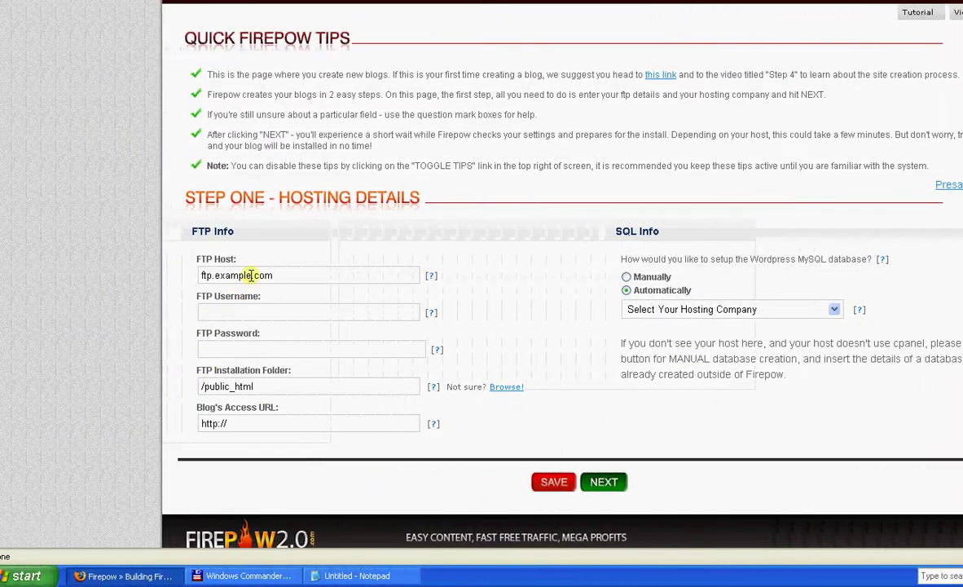
double_click(251, 275)
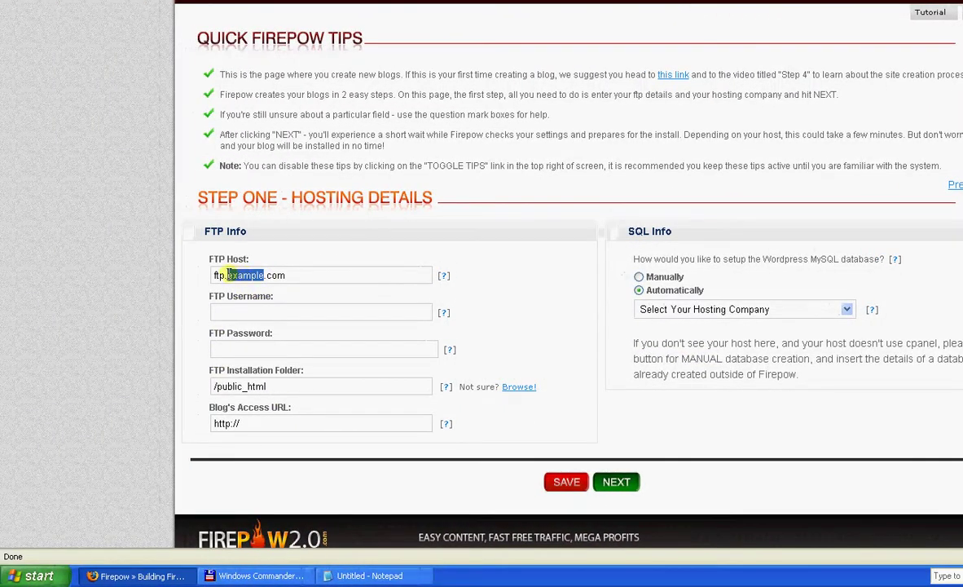
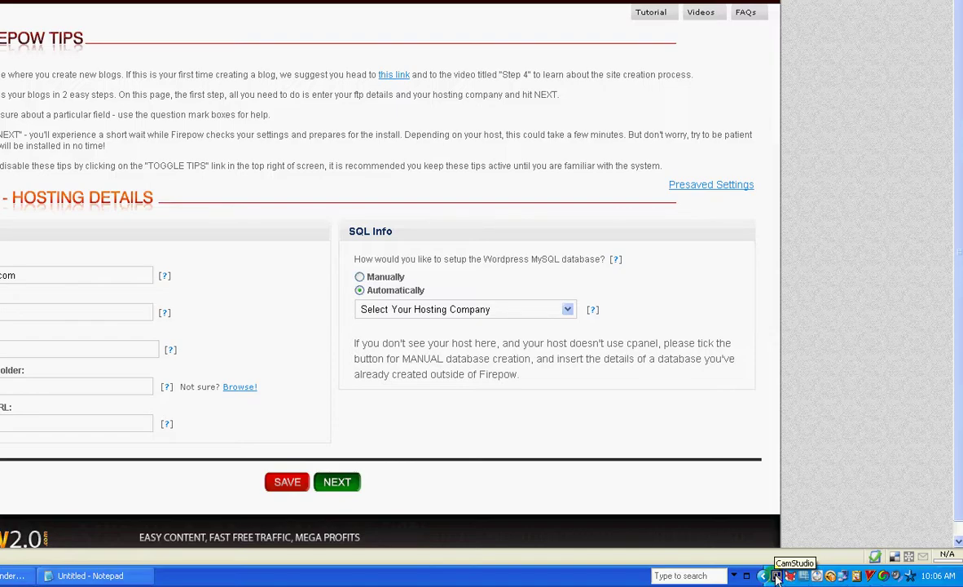
click(776, 575)
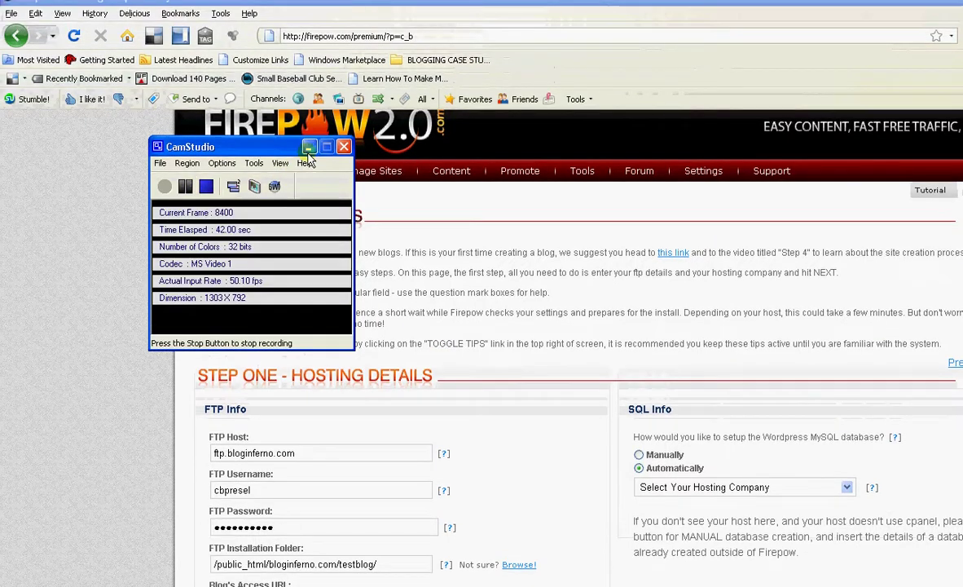
- Choose HostGator.com as the hosting company and submit the Step One details
click(479, 378)
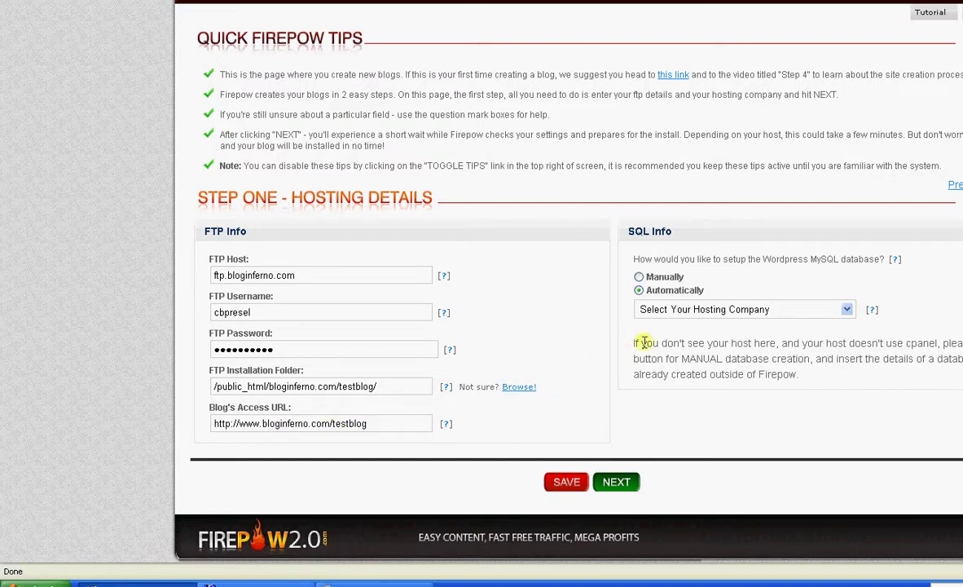
click(652, 311)
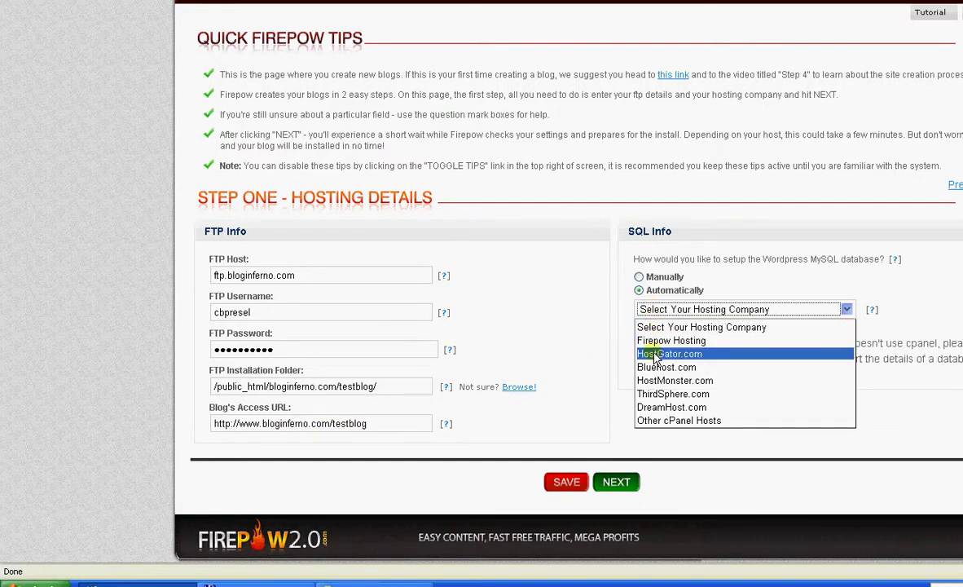
click(650, 354)
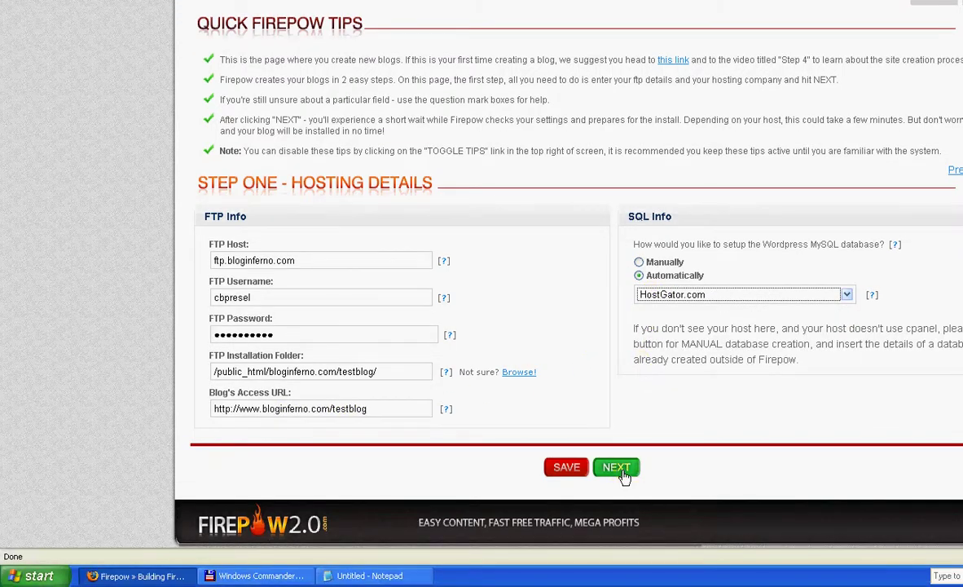
click(617, 468)
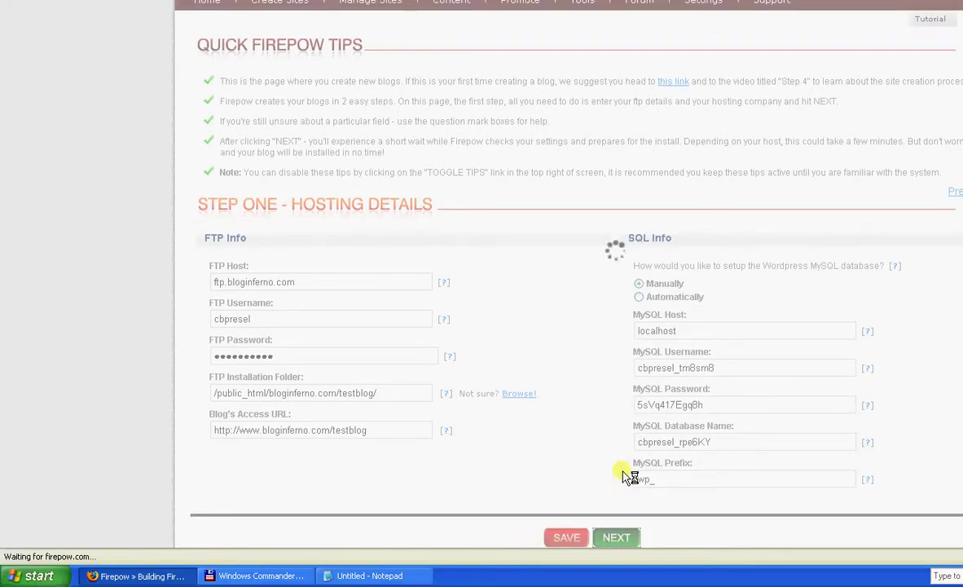
scroll(815, 383, down, 2)
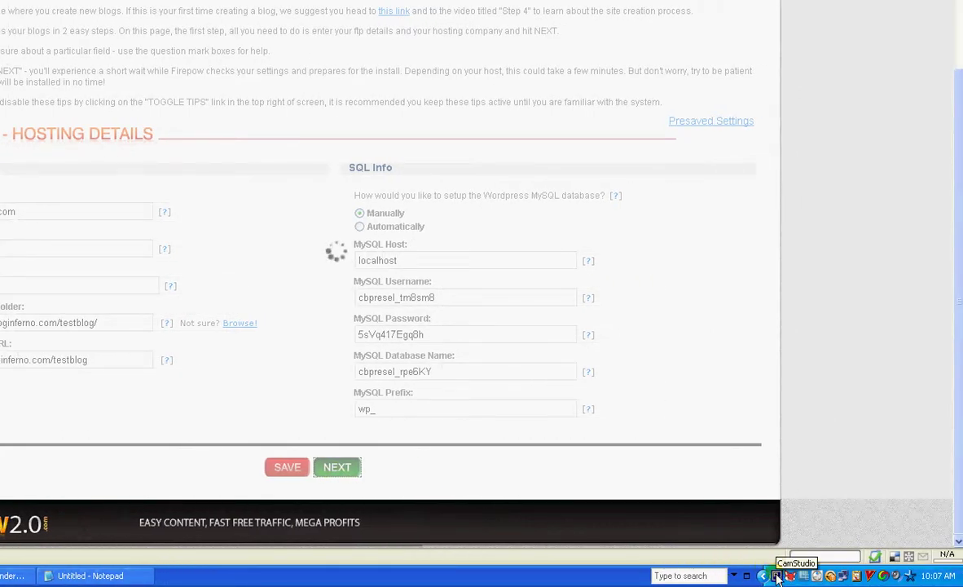
click(776, 575)
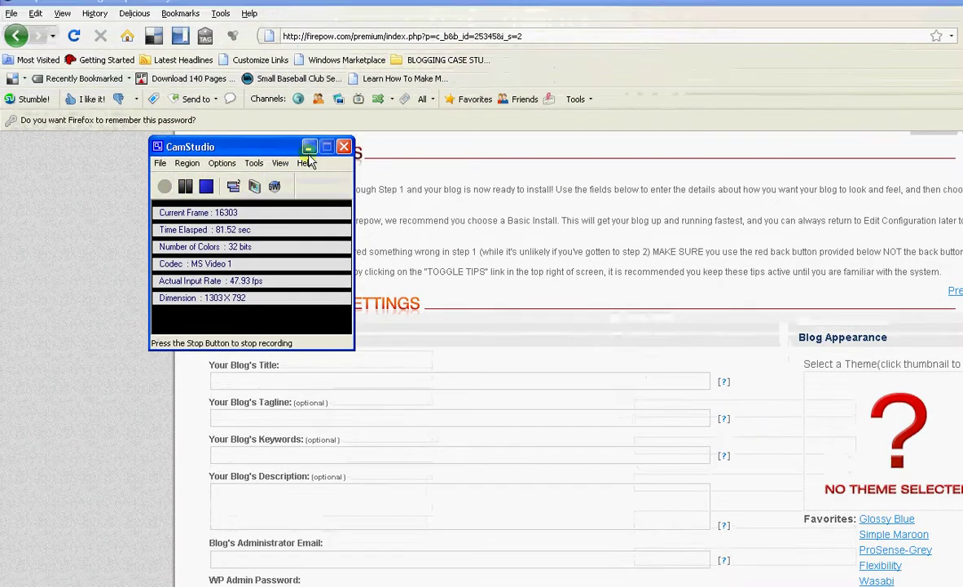
- Enter blog title 'Test Blog' and keywords 'blogging, blog inferno'
click(309, 148)
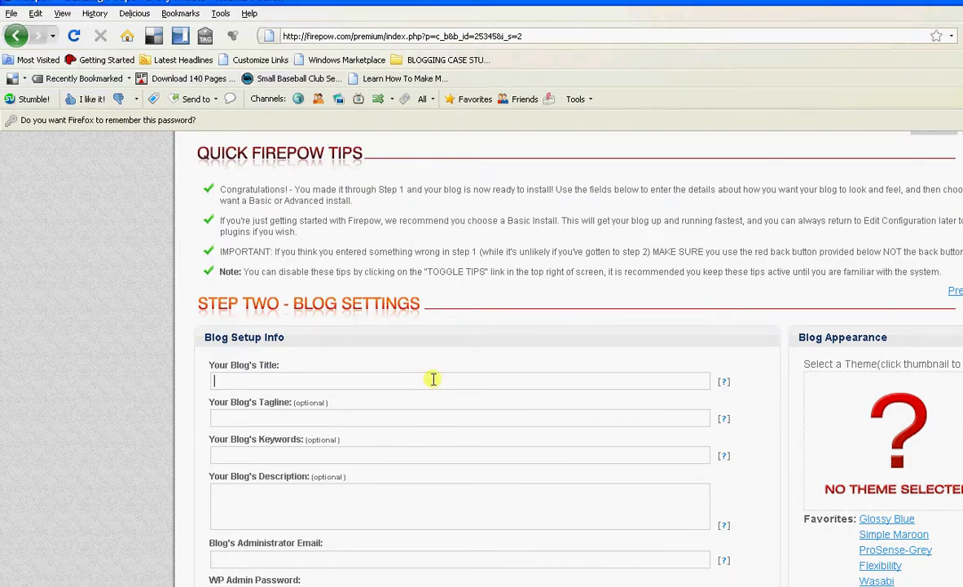
text(Test Blog)
click(404, 457)
scroll(404, 458, up, 1)
text(bl)
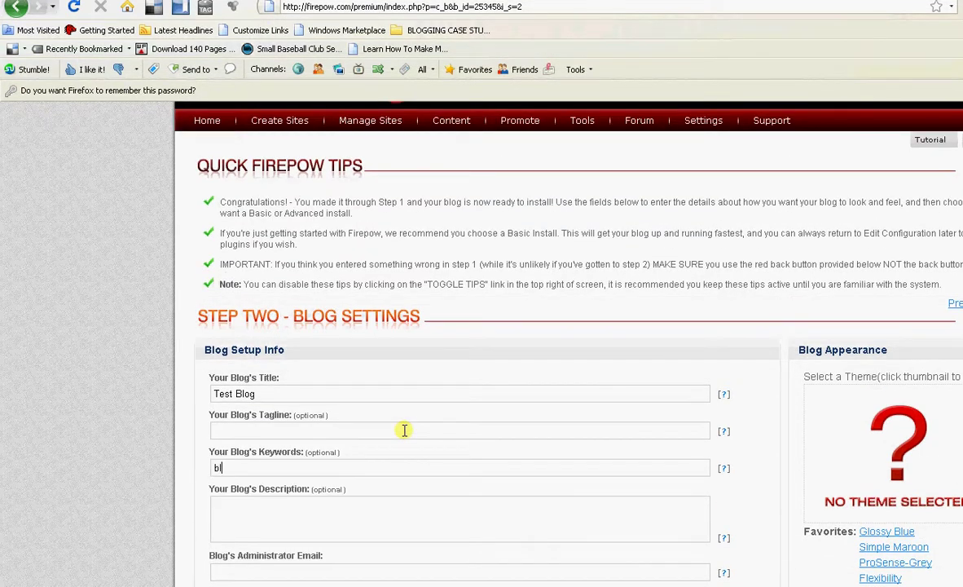
text(ogging, blog inferno)
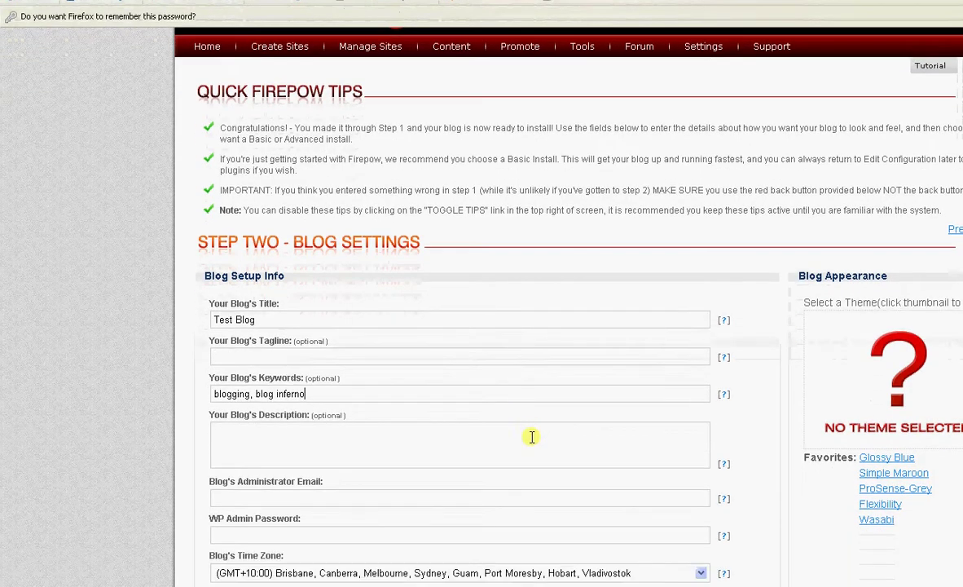
- Enter description 'Blog Inferno blog' and the administrator e-mail address
click(532, 436)
text(Blog Inferno)
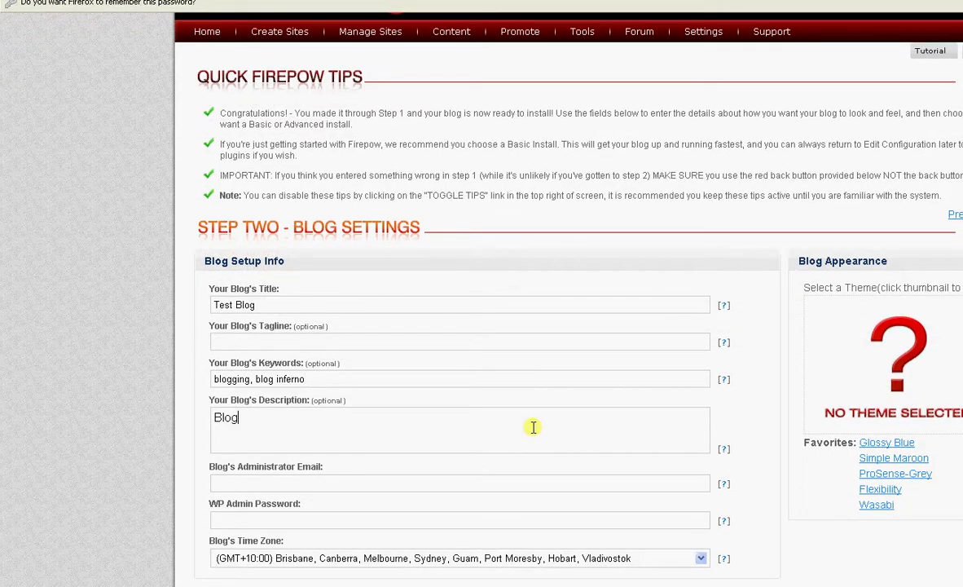
text( blog)
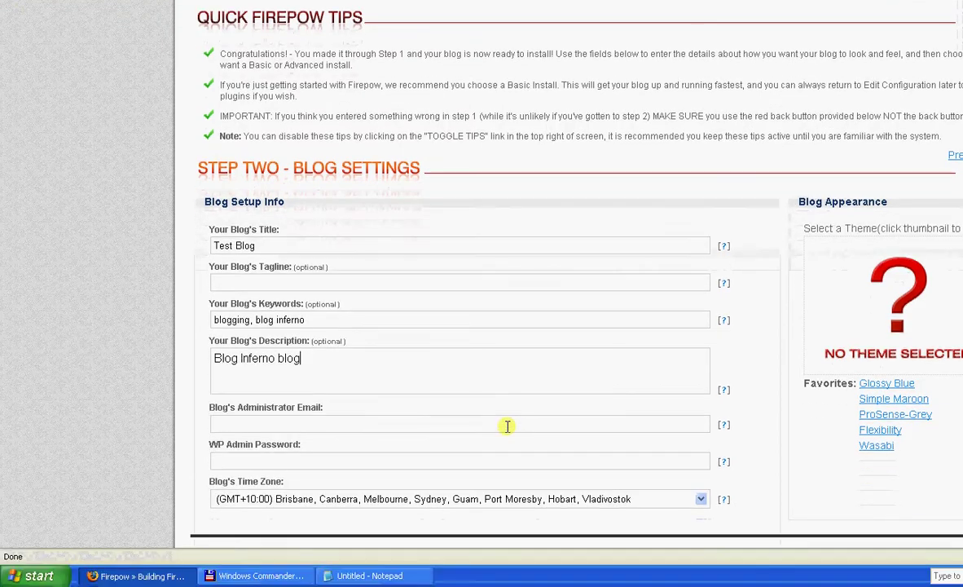
click(507, 424)
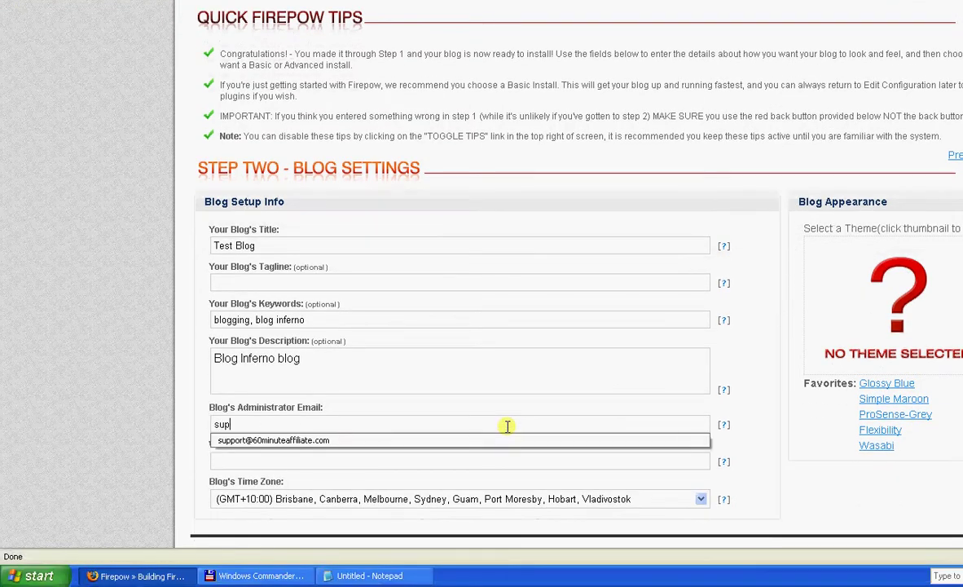
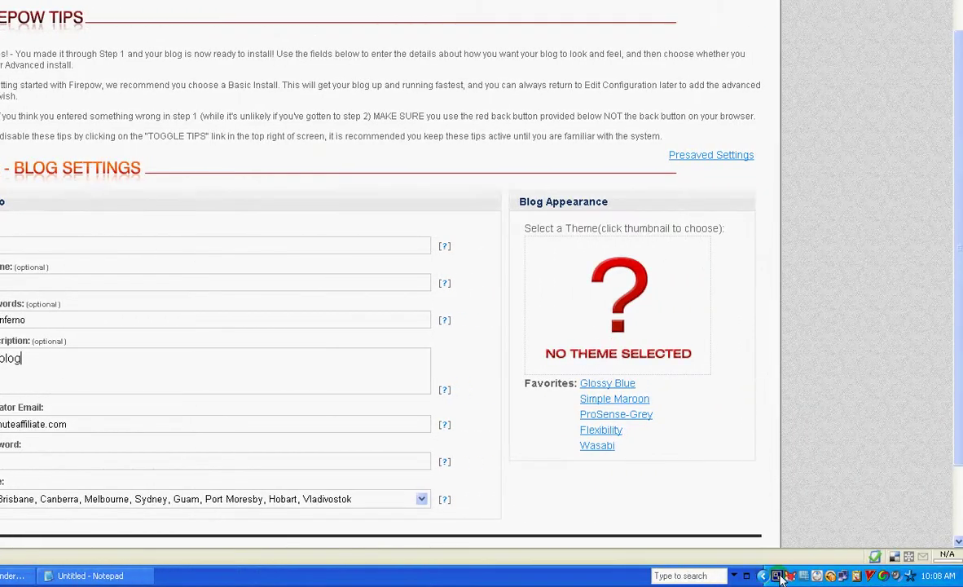
click(764, 576)
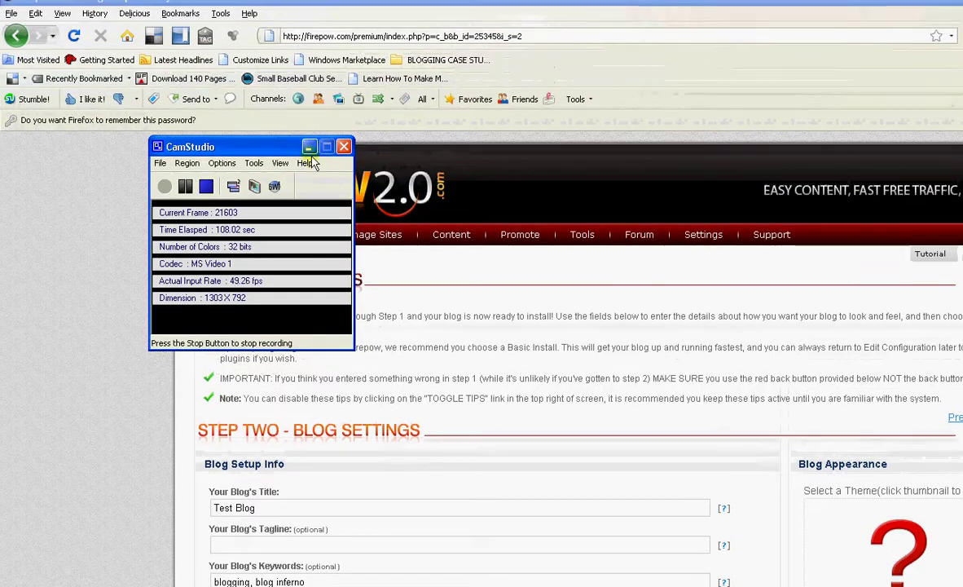
- Show all themes in one list and select the Live theme for the blog
click(309, 102)
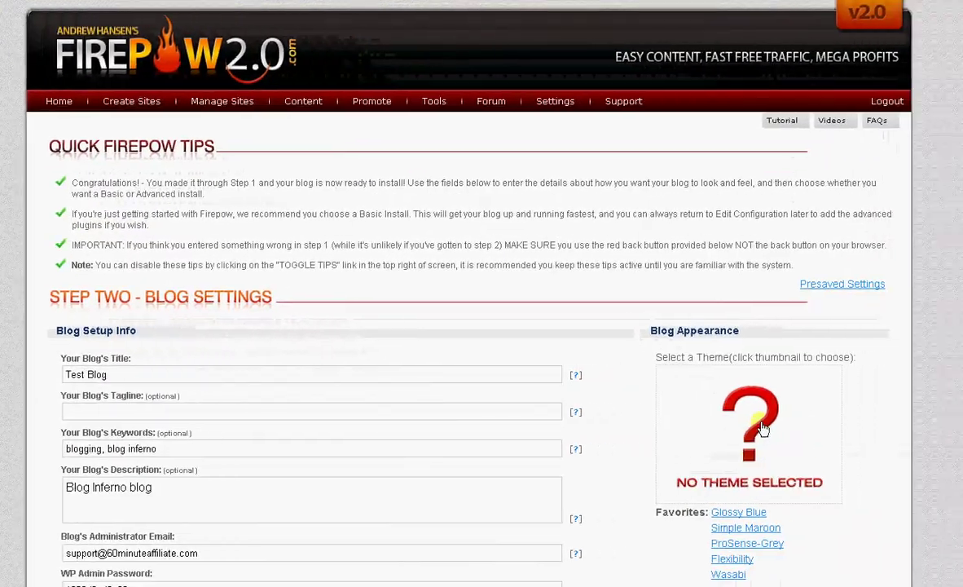
click(762, 427)
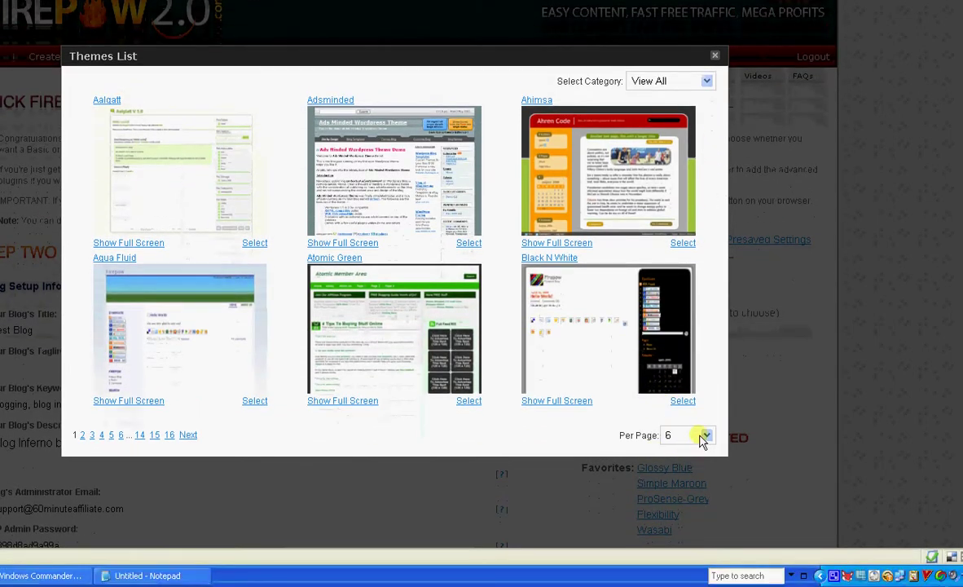
click(702, 439)
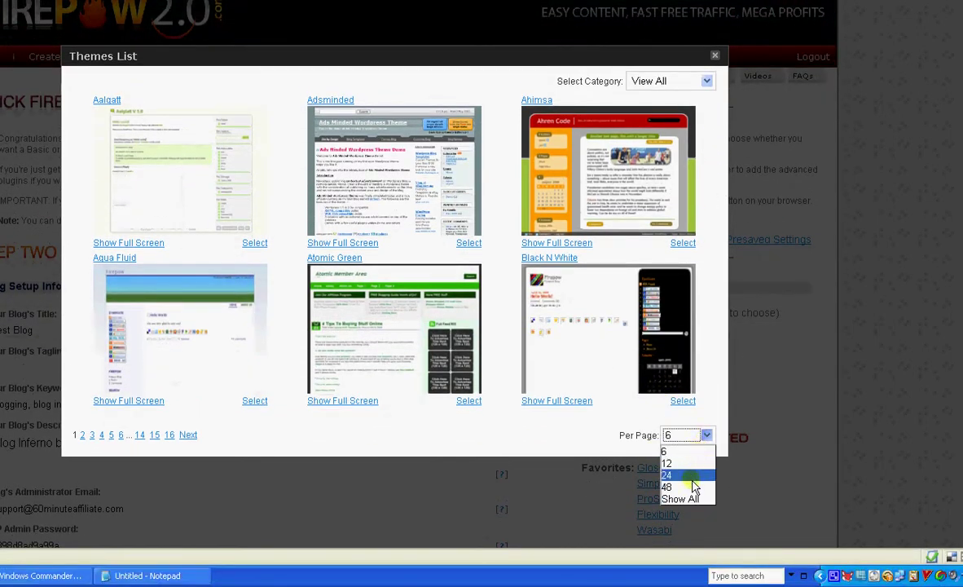
click(676, 497)
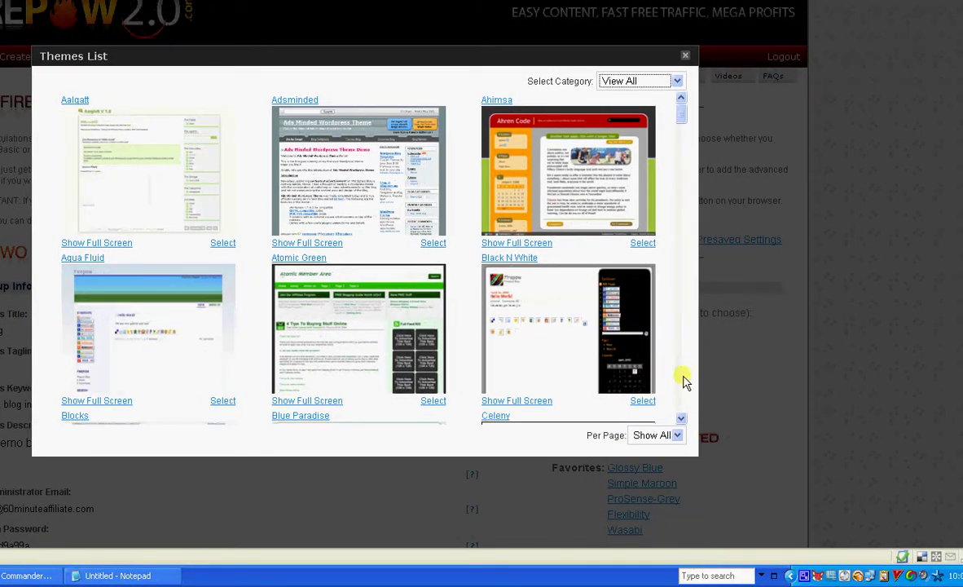
scroll(682, 380, down, 3)
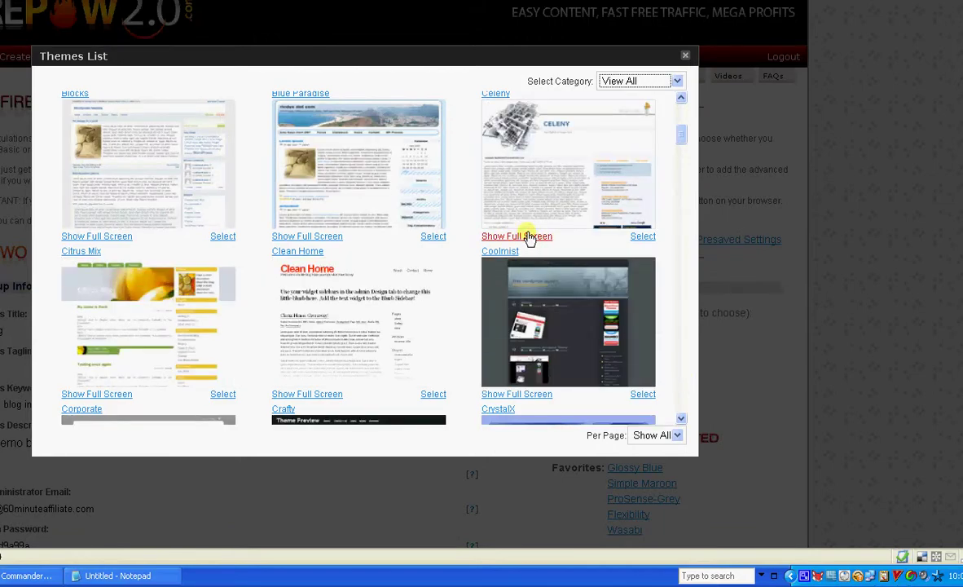
click(678, 387)
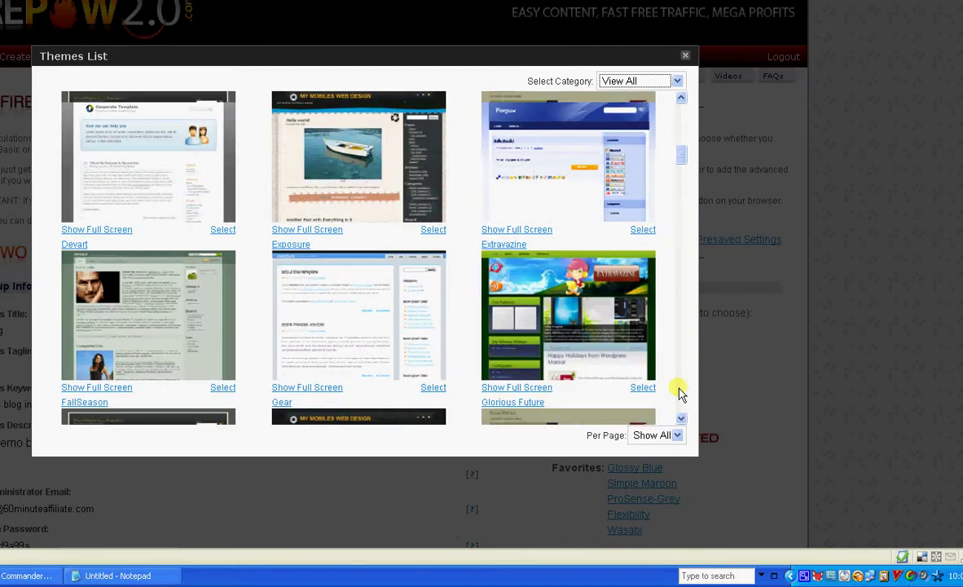
scroll(680, 392, down, 10)
scroll(680, 392, down, 10)
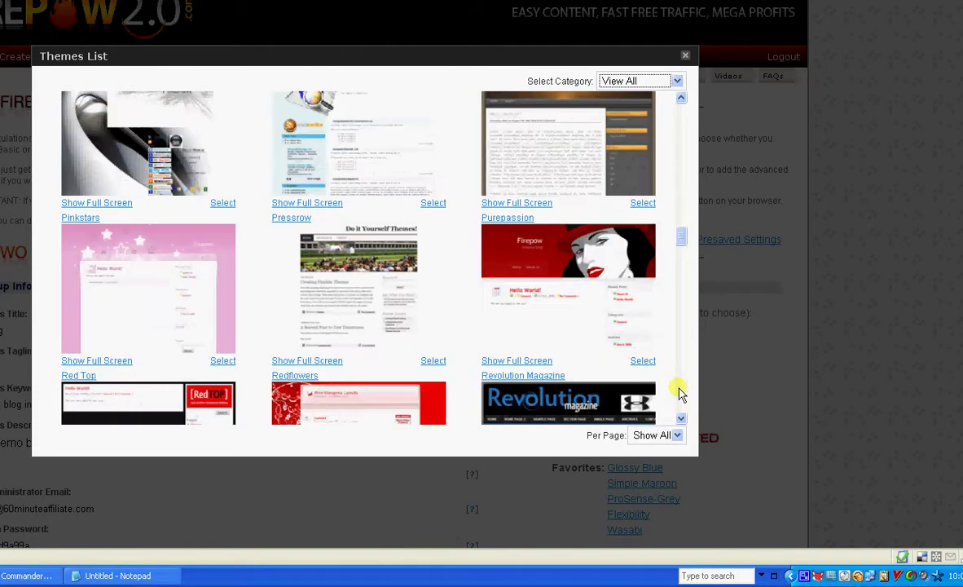
scroll(681, 393, down, 5)
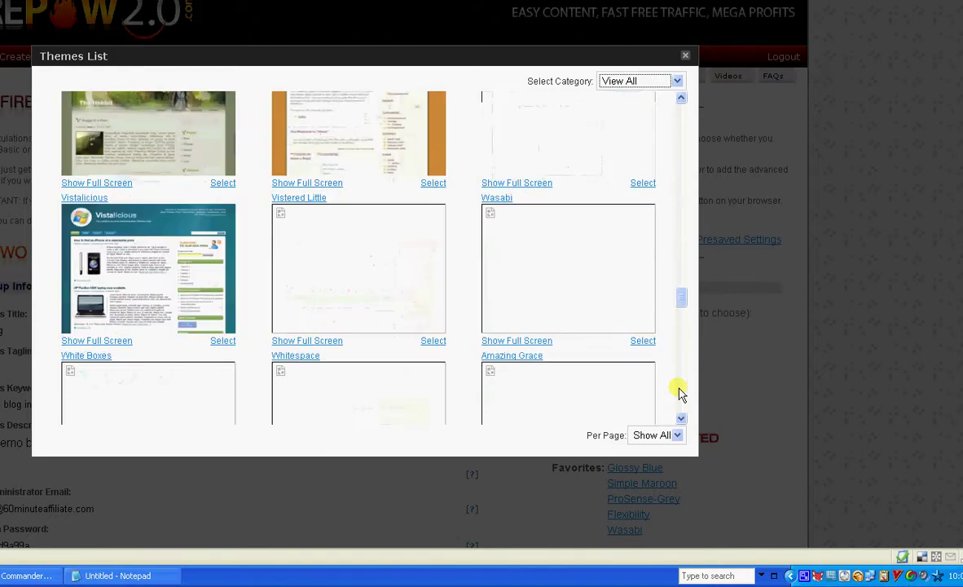
scroll(681, 393, down, 10)
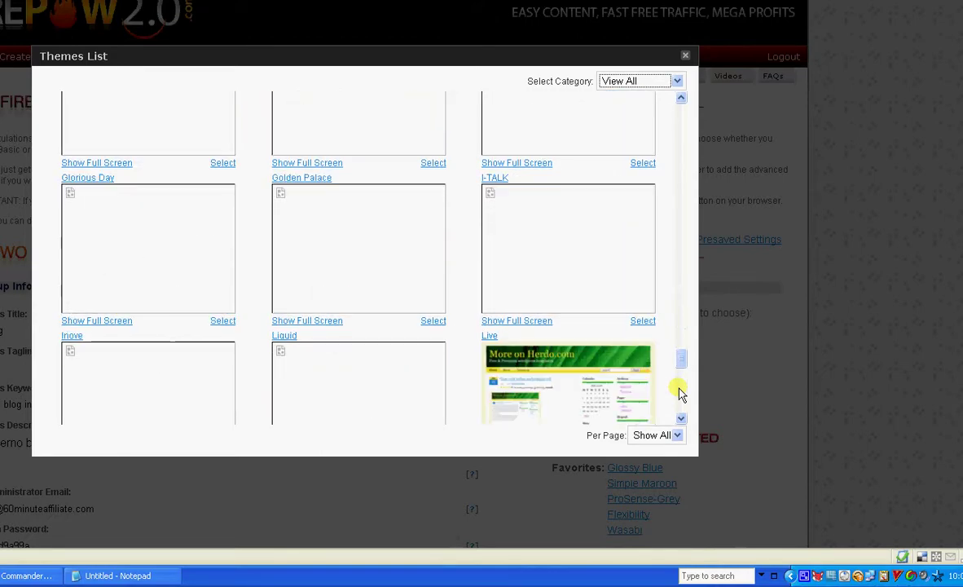
click(621, 364)
- Finish the blog settings and let Firepow install the blog
scroll(439, 415, down, 5)
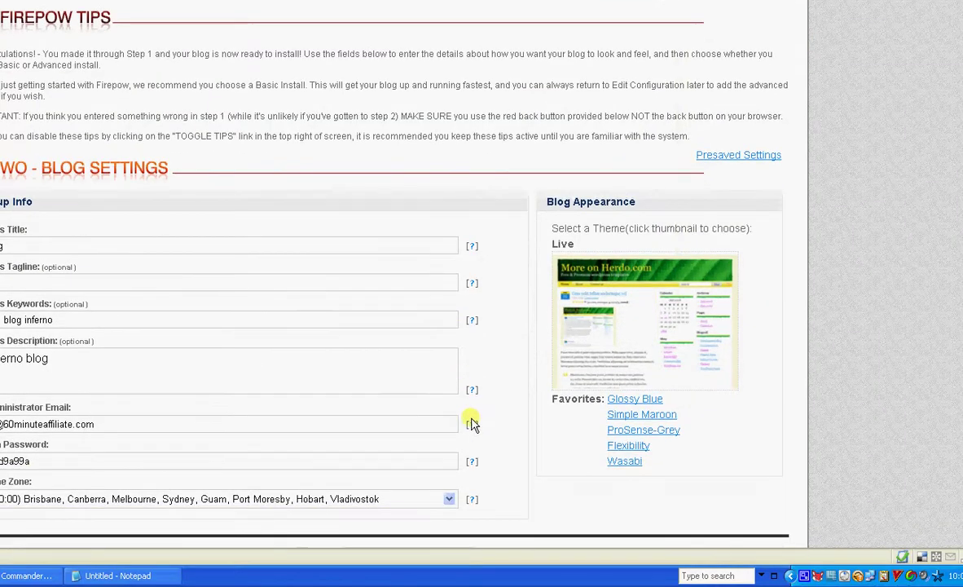
click(388, 470)
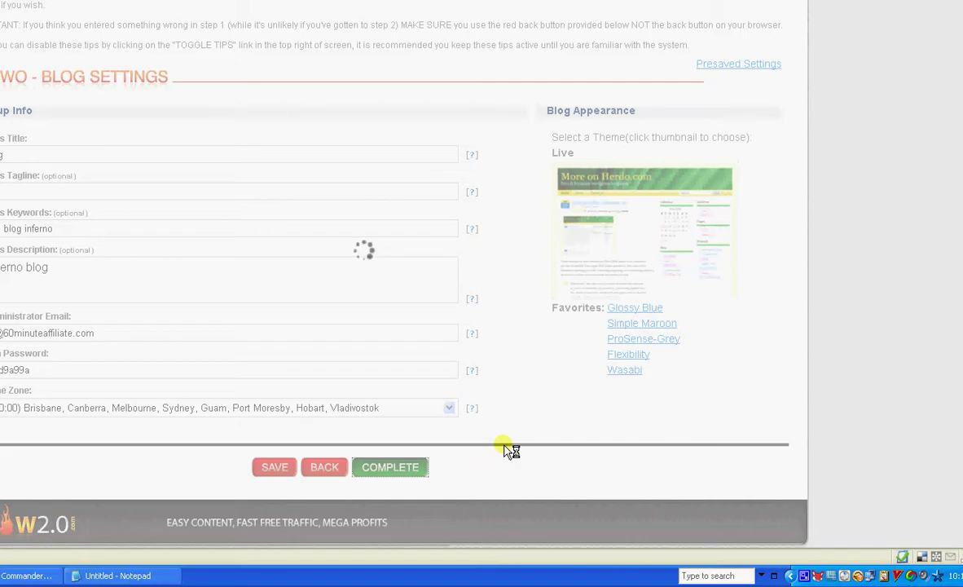
click(803, 576)
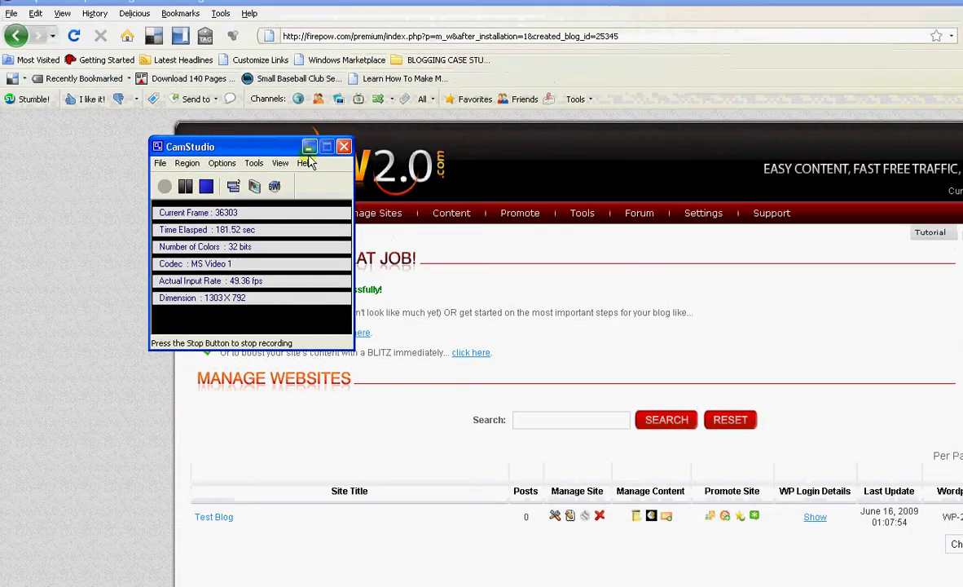
- Open the new Test Blog in a separate window, then return to the Firepow success page
click(307, 144)
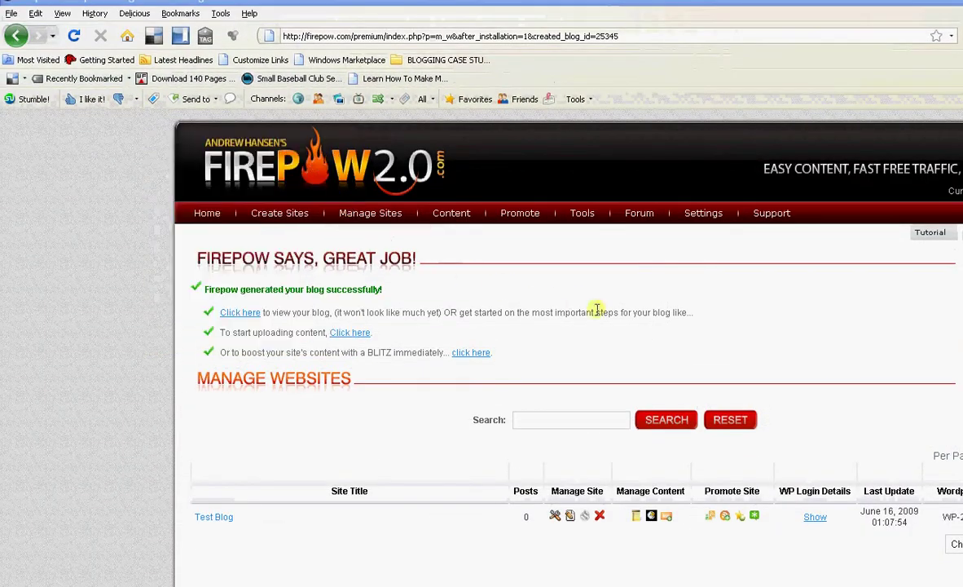
right_click(245, 317)
click(277, 325)
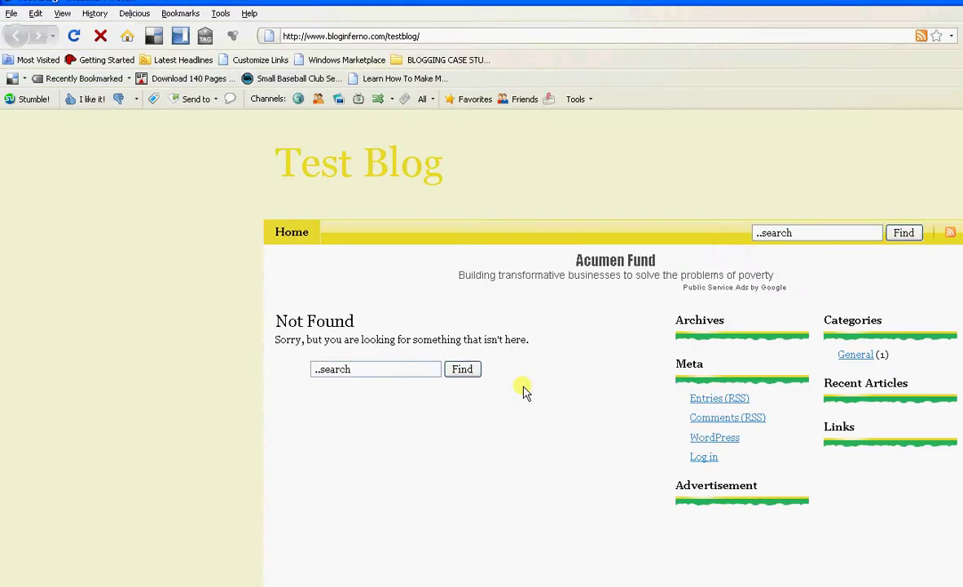
scroll(591, 431, up, 3)
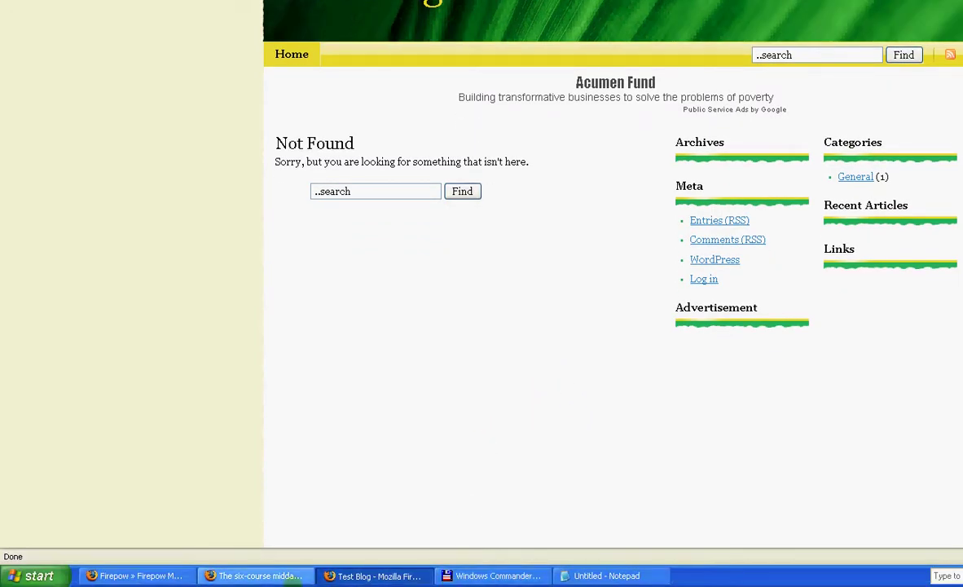
click(131, 576)
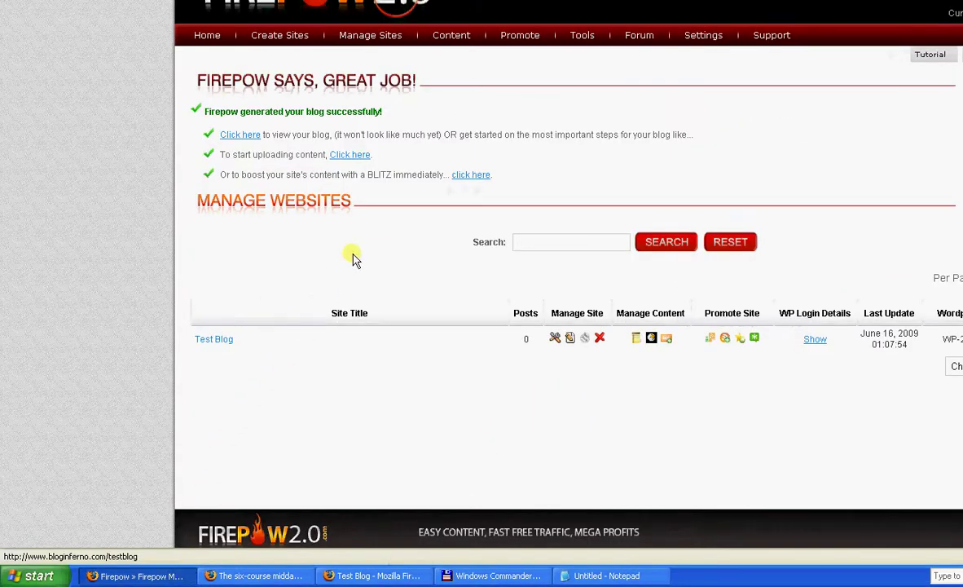
- Go to the content upload page and open Pages > Add New for Test Blog
click(336, 155)
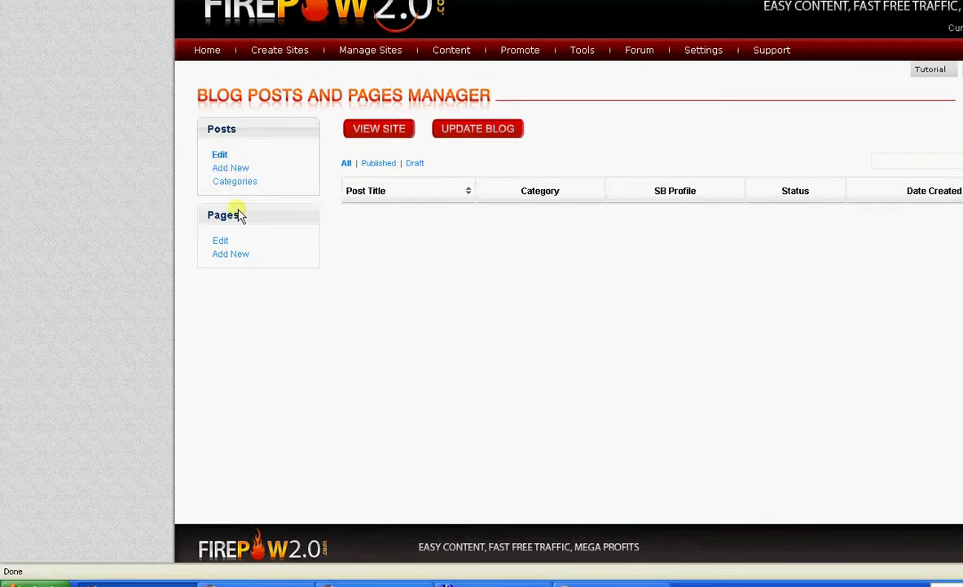
click(225, 257)
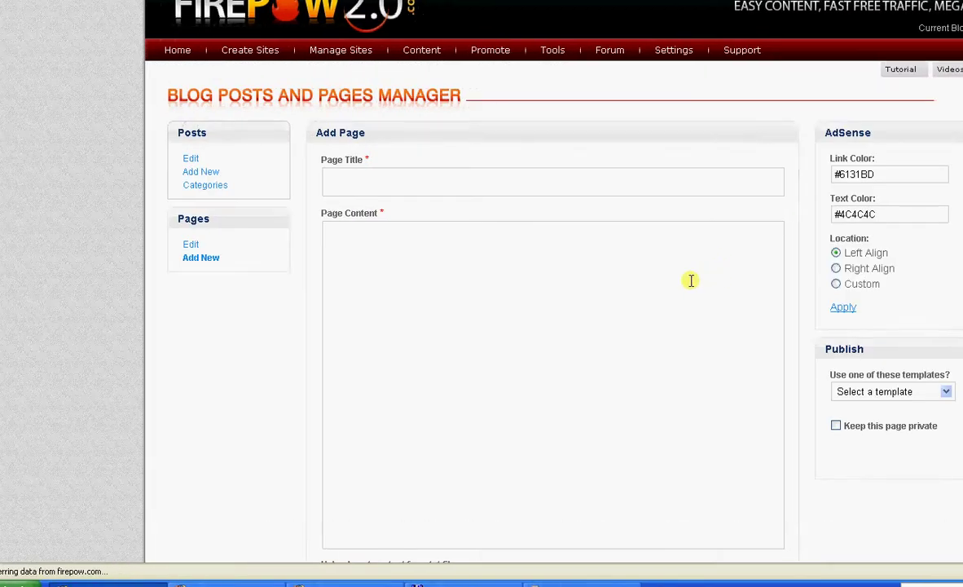
- Apply the Contact Us page template and submit the form
scroll(691, 280, down, 3)
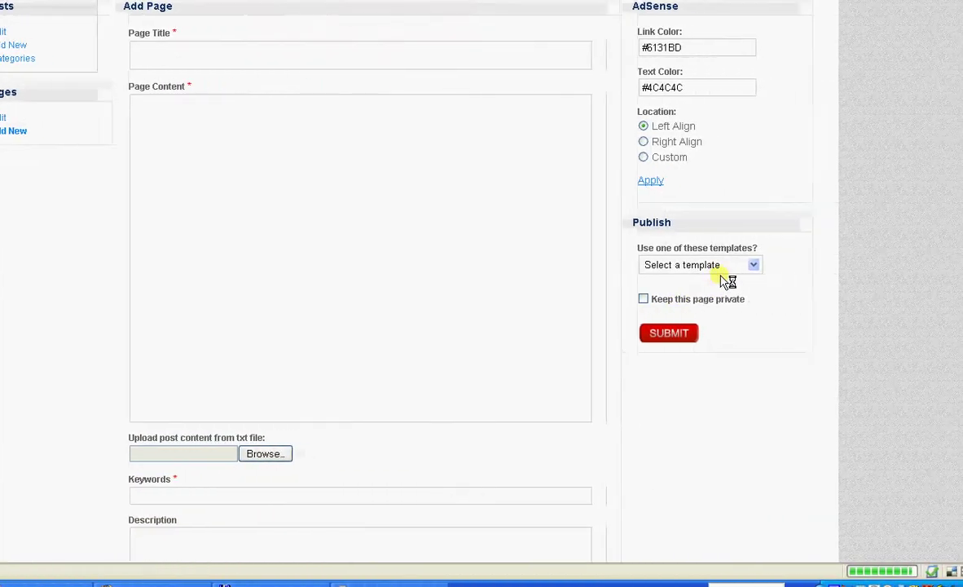
click(753, 265)
click(739, 293)
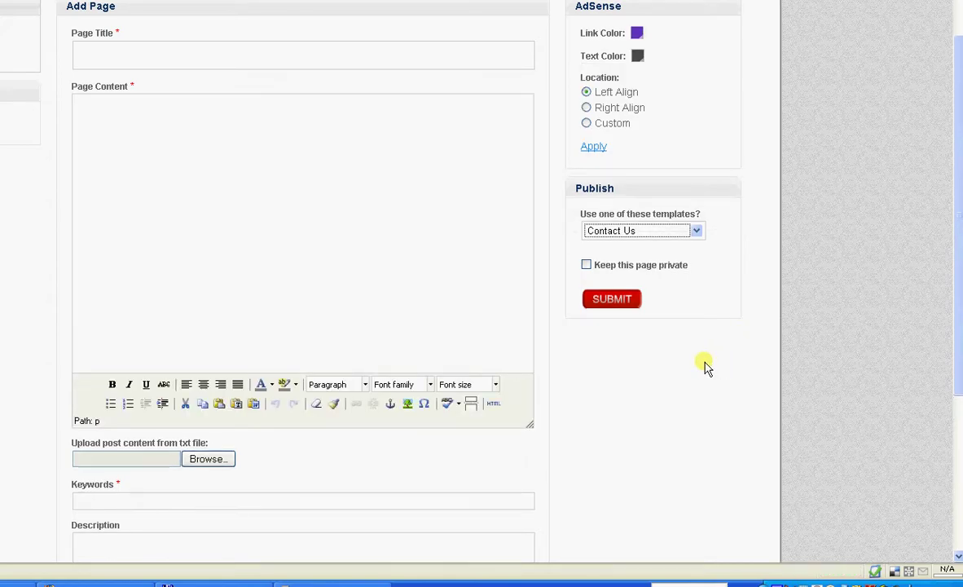
click(696, 231)
click(678, 258)
click(626, 302)
scroll(391, 244, up, 2)
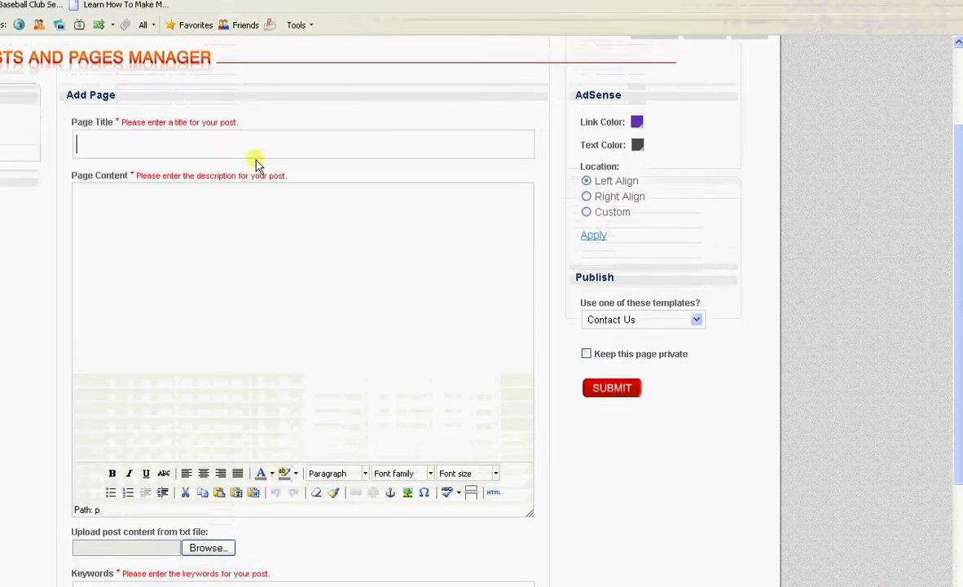
- Enter the page title 'Contact Us Here' and submit
click(255, 152)
text(Contact Us Her)
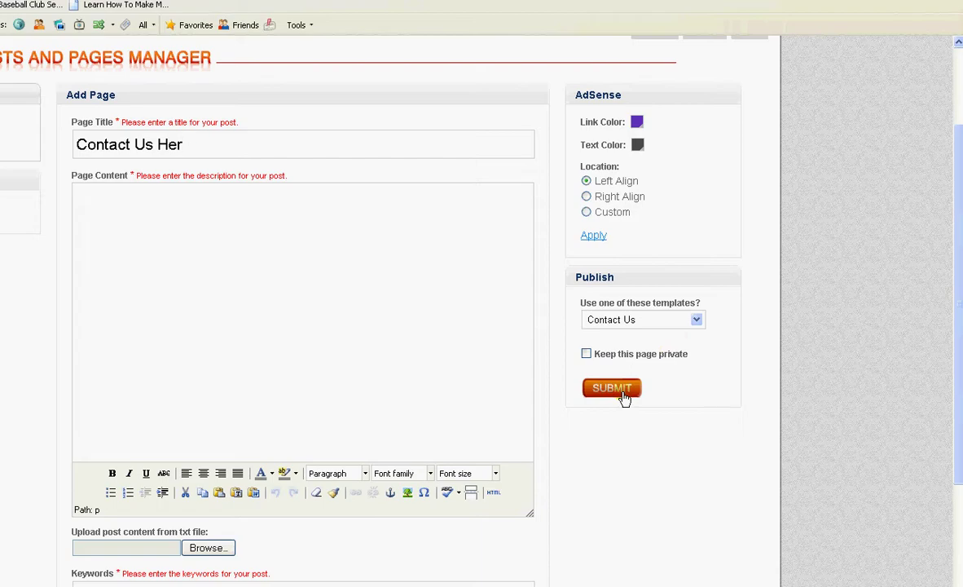
click(640, 396)
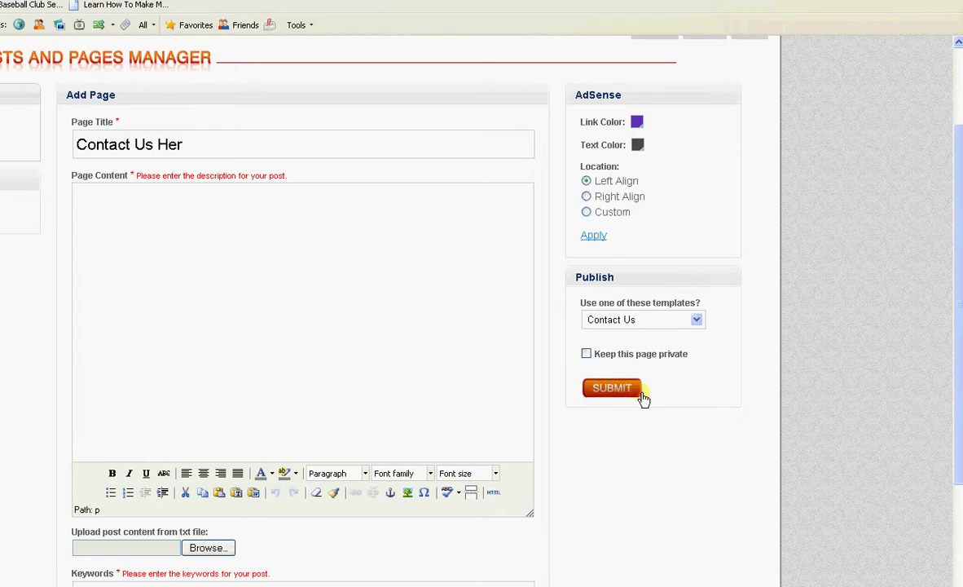
scroll(652, 389, down, 4)
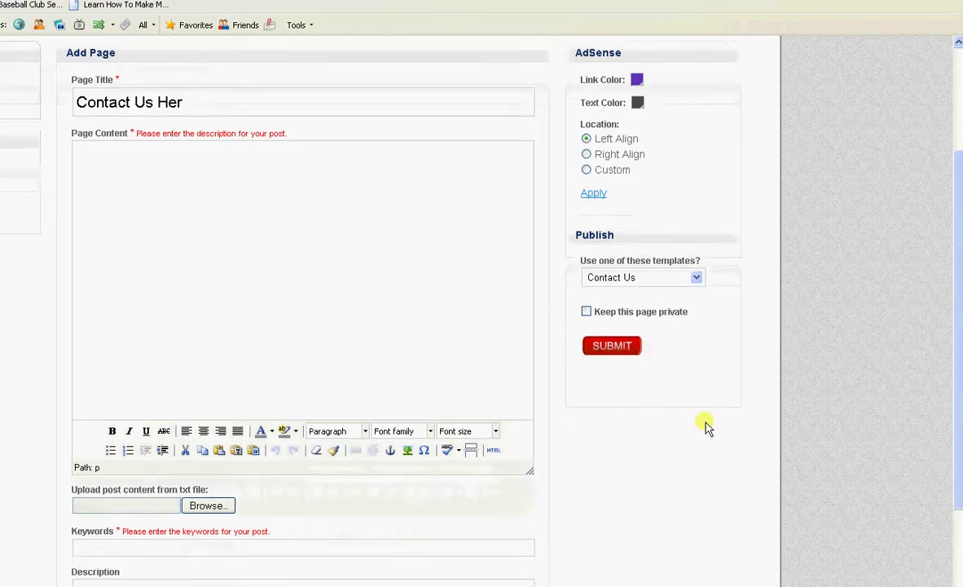
scroll(669, 433, up, 4)
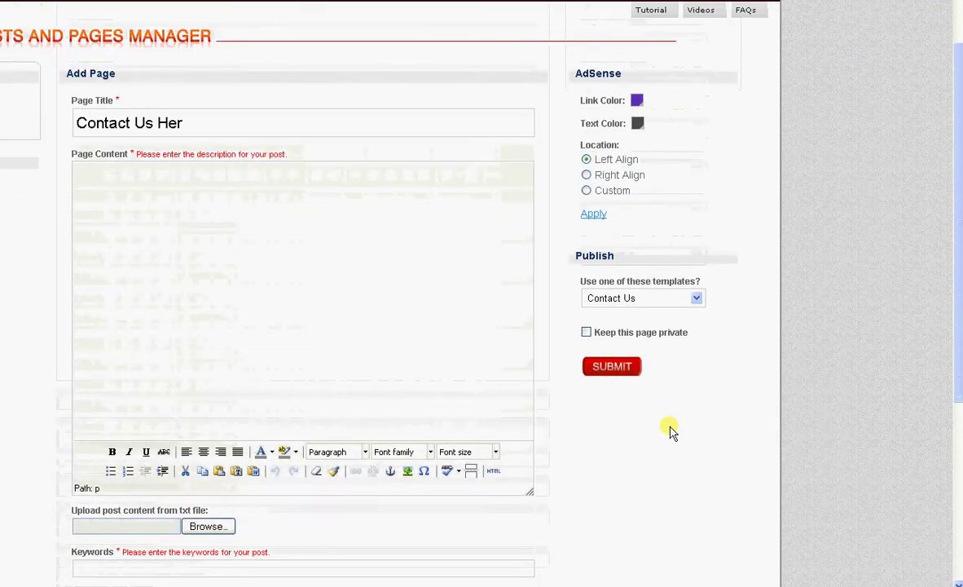
- Fill the content with the Privacy Policy template, complete the title and resubmit
click(692, 298)
click(664, 337)
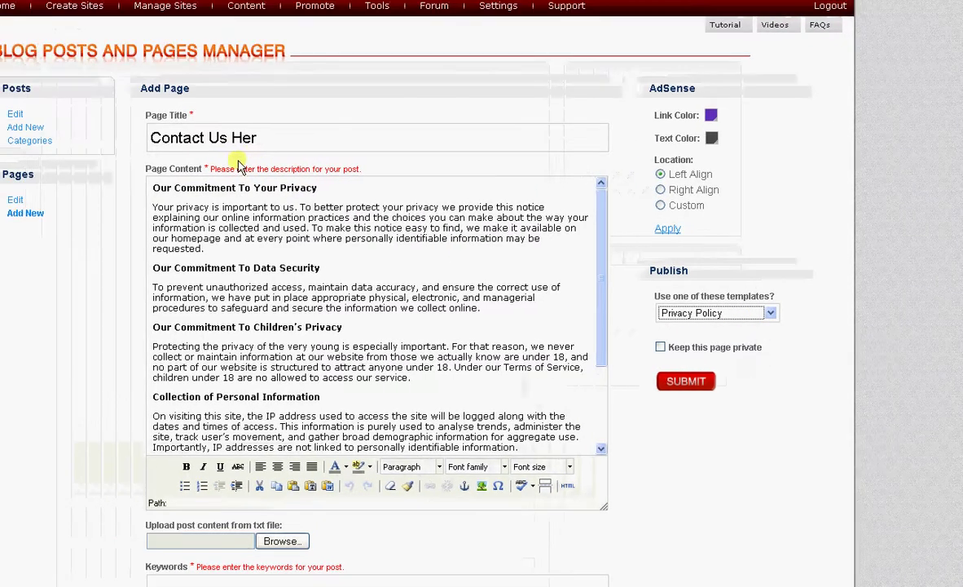
click(198, 122)
text(e)
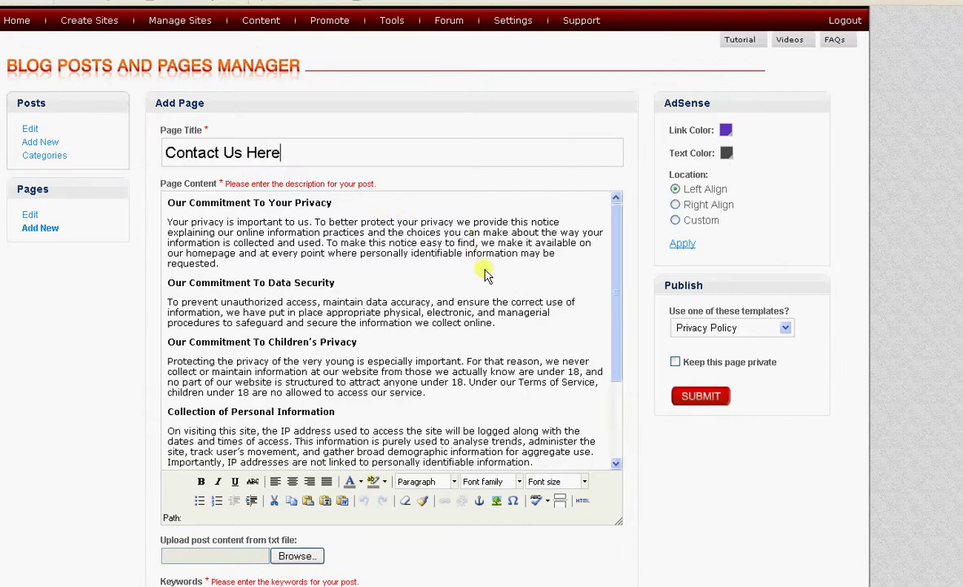
click(702, 399)
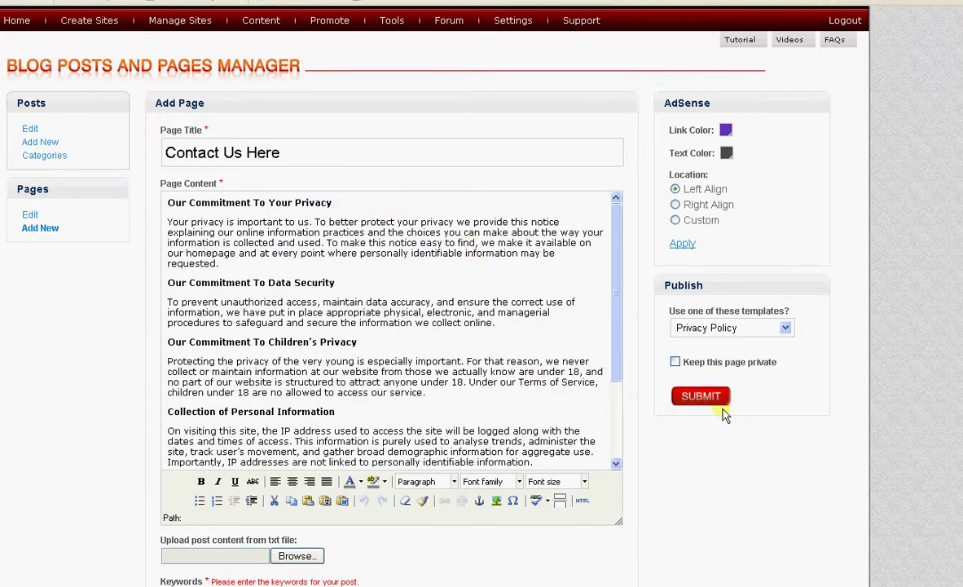
scroll(722, 407, down, 2)
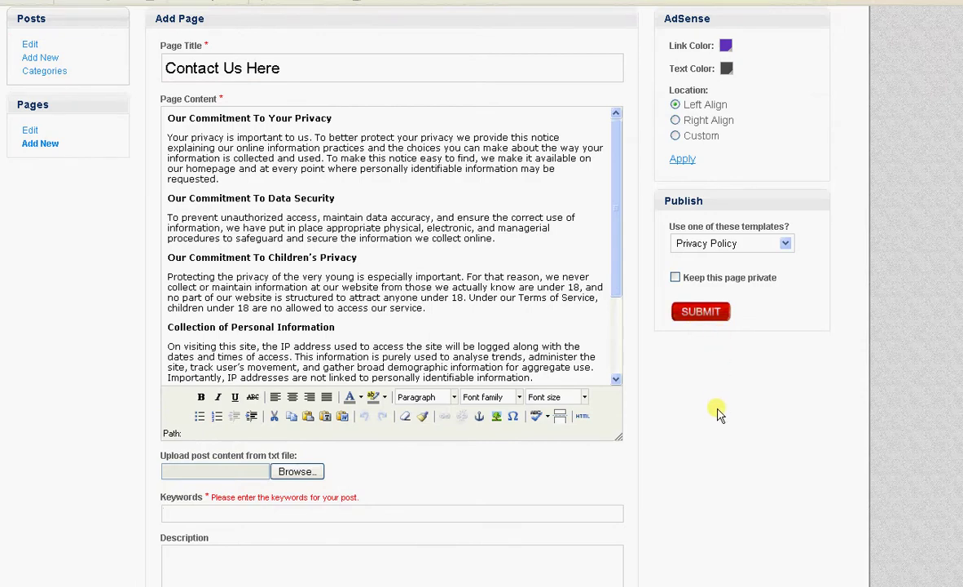
- Cycle the content template through About Us, Contact Us and Privacy Policy, ending on About Us
scroll(717, 411, up, 3)
click(729, 369)
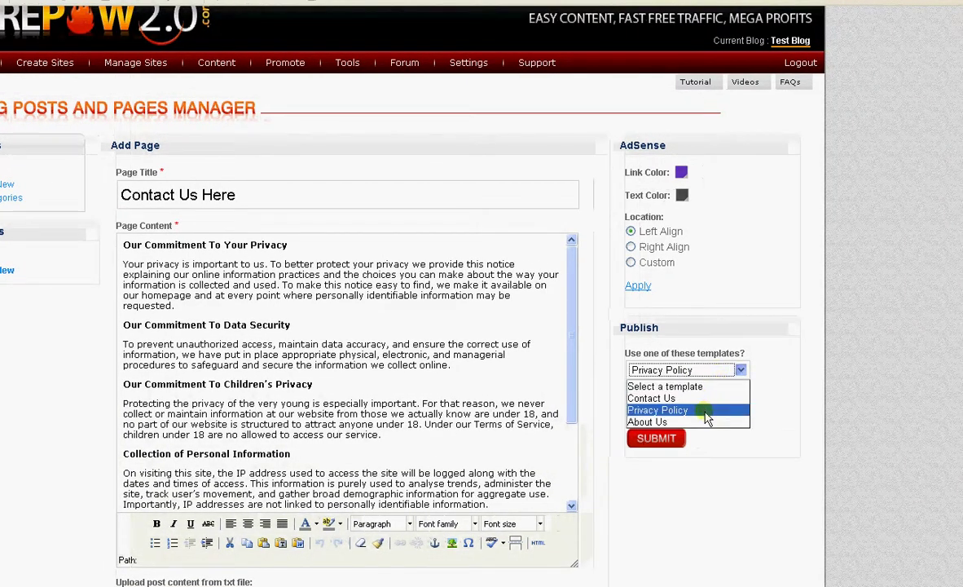
click(704, 421)
click(734, 370)
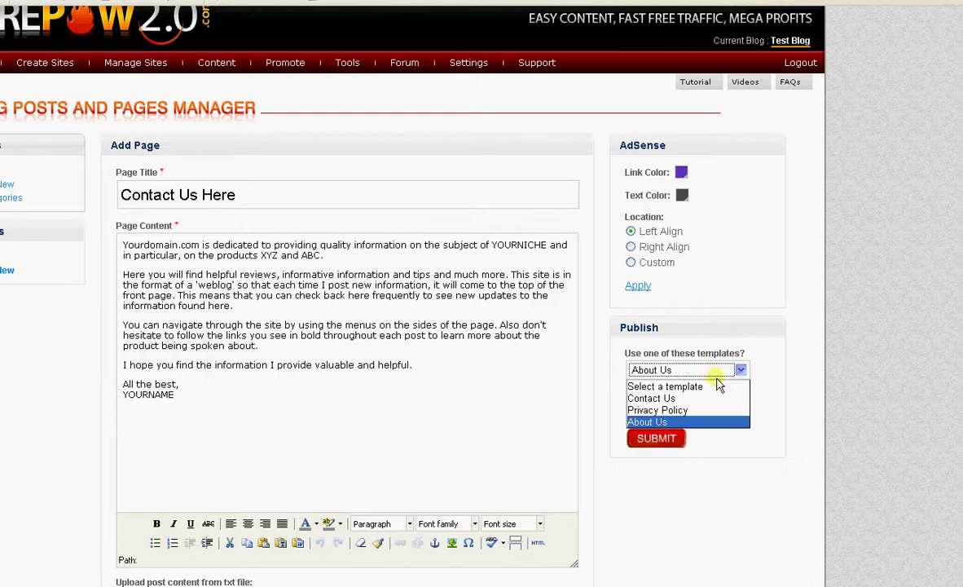
click(717, 400)
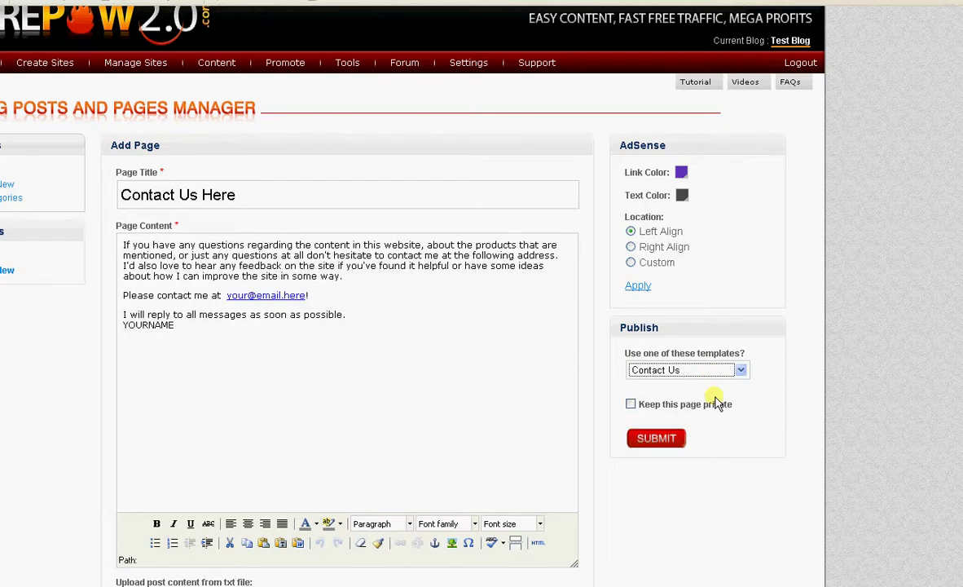
click(741, 370)
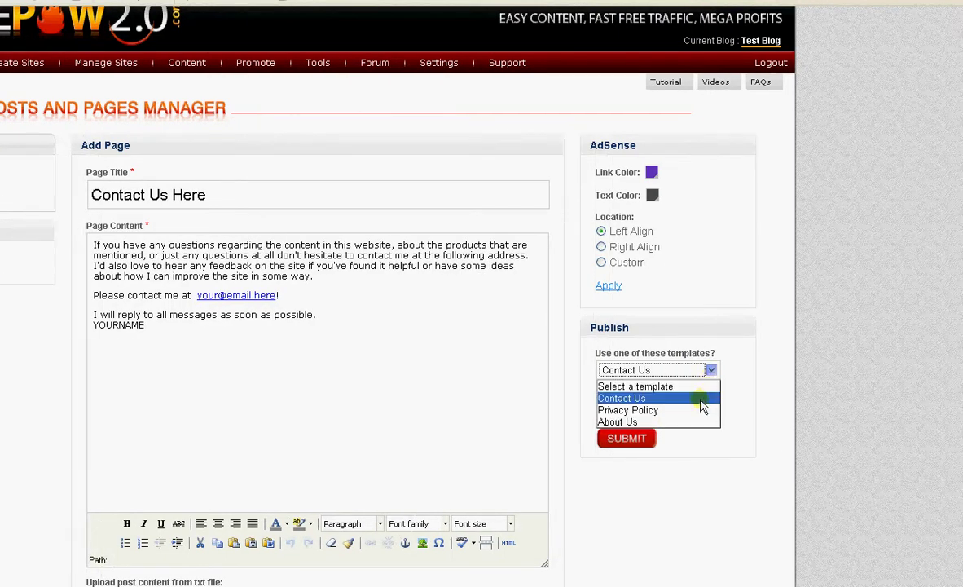
click(703, 410)
click(709, 369)
click(691, 422)
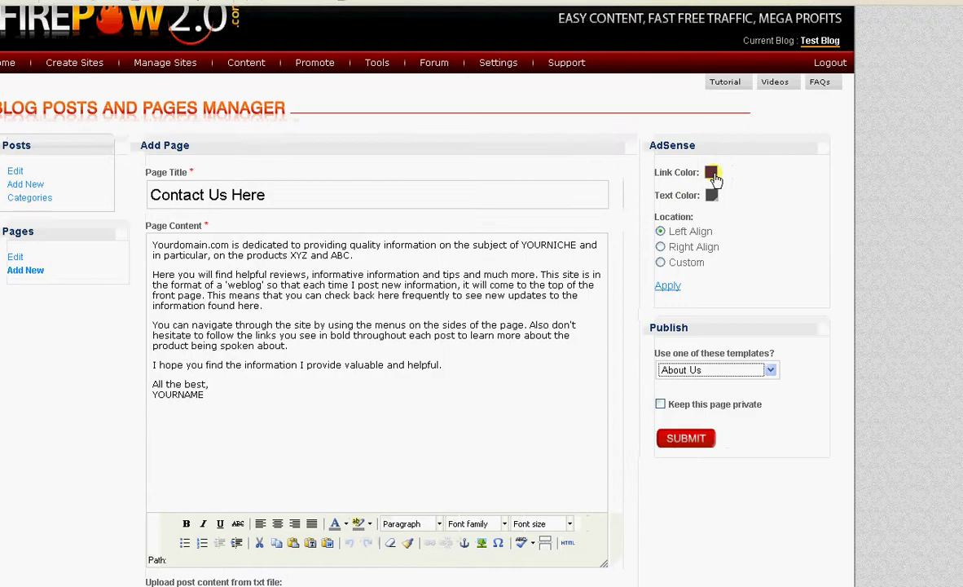
click(712, 173)
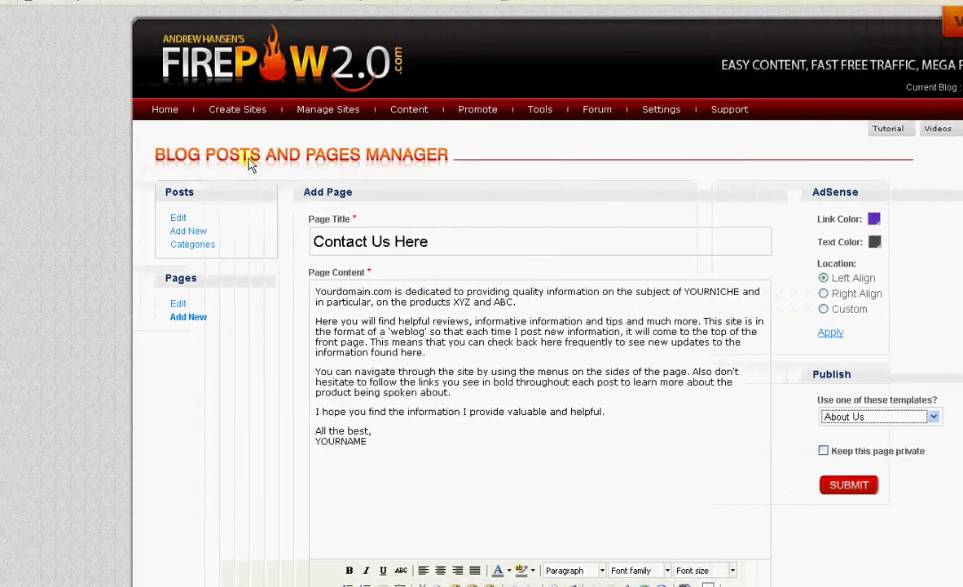
mouse_move(65, 70)
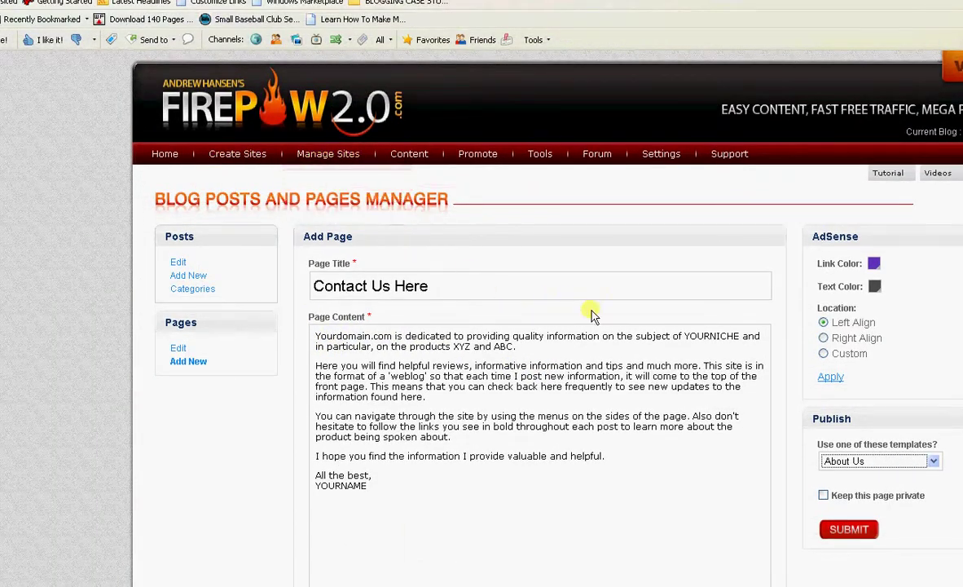
scroll(607, 366, down, 1)
scroll(621, 410, down, 4)
scroll(615, 424, up, 3)
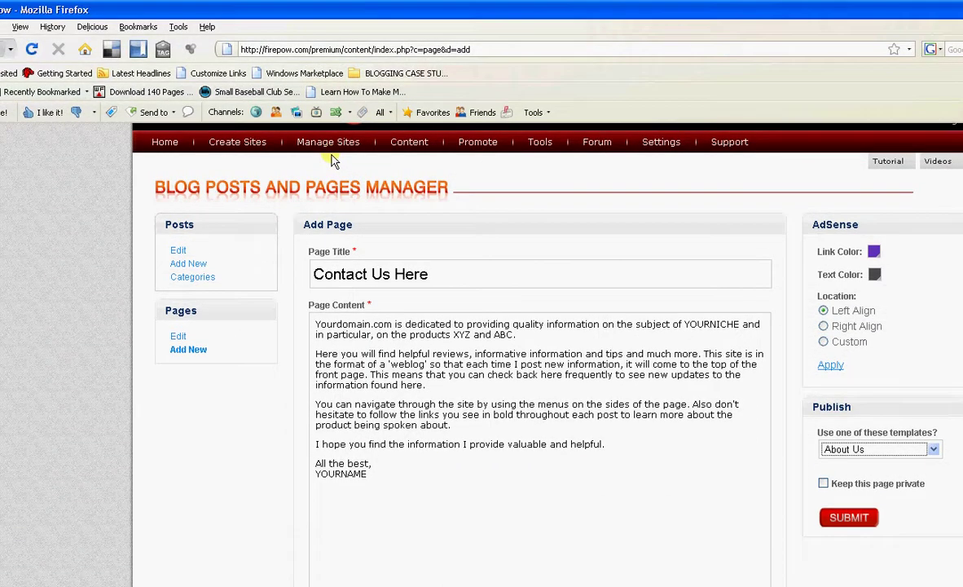
mouse_move(327, 39)
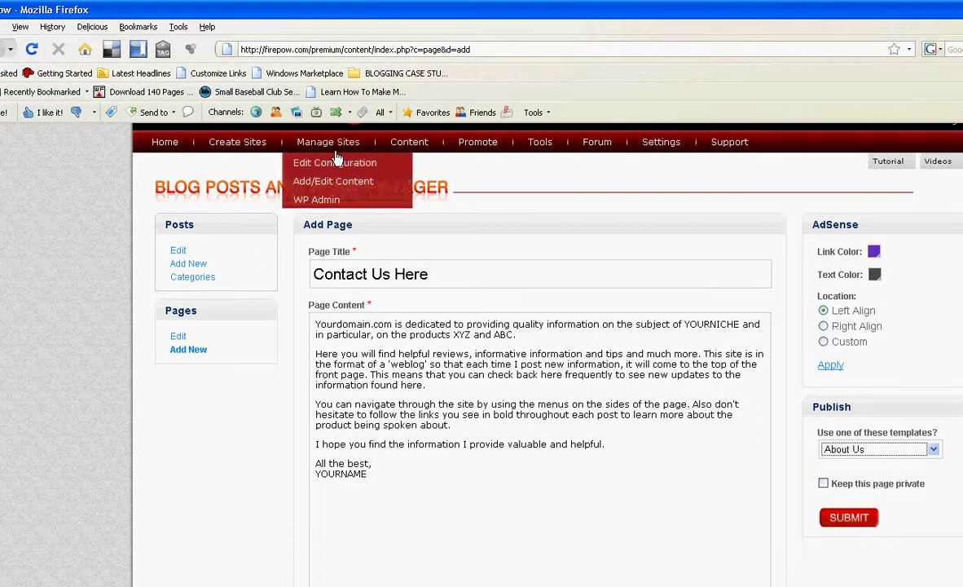
scroll(575, 479, up, 2)
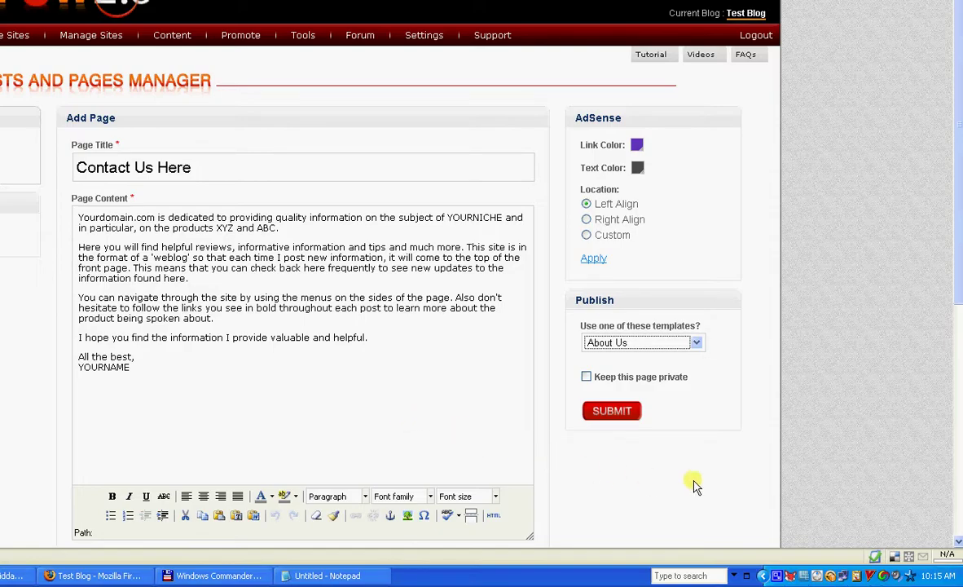
scroll(701, 481, down, 4)
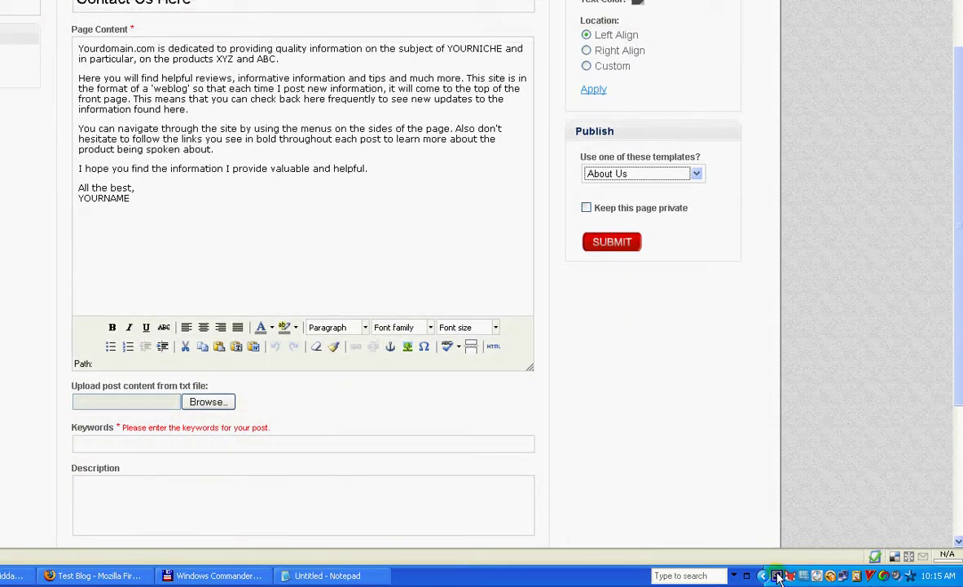